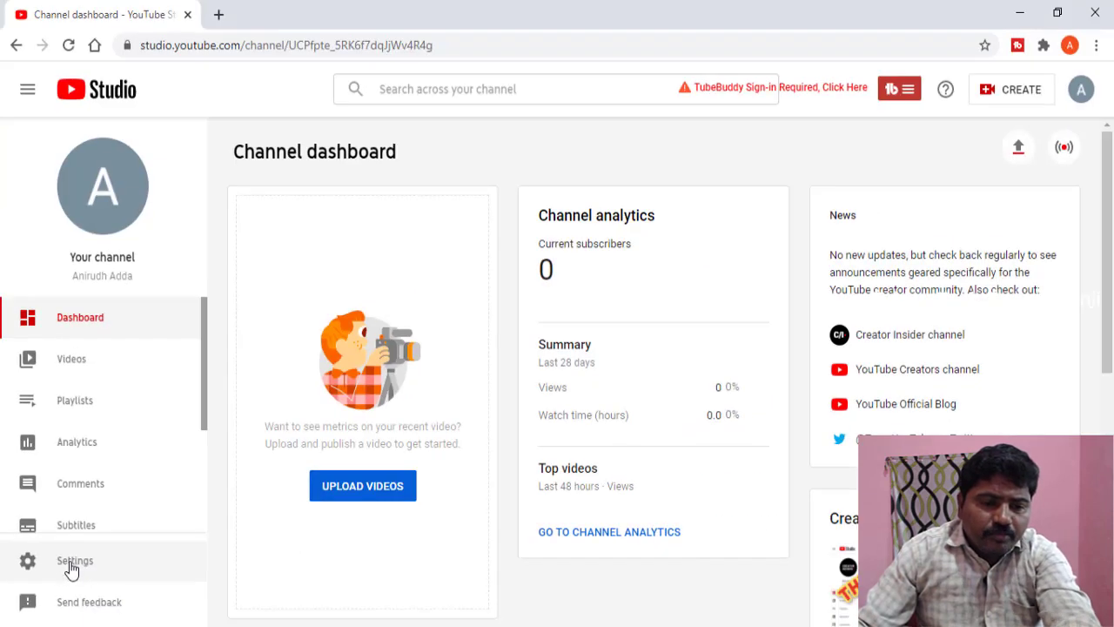
Open the channel's basic info settings and view the country of residence choices.
click(73, 564)
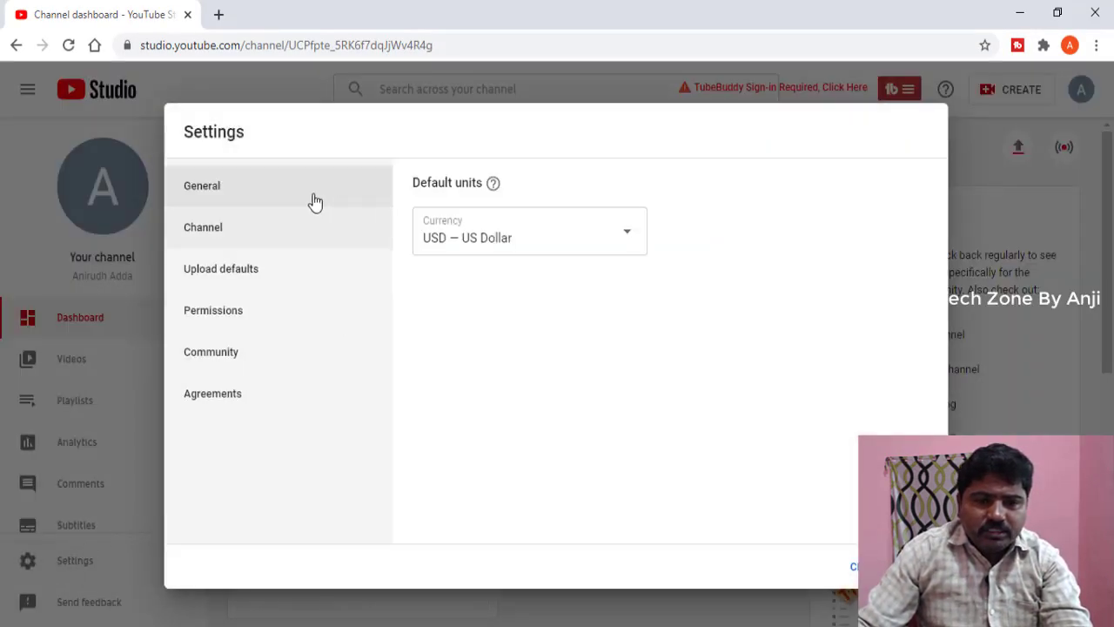
click(216, 238)
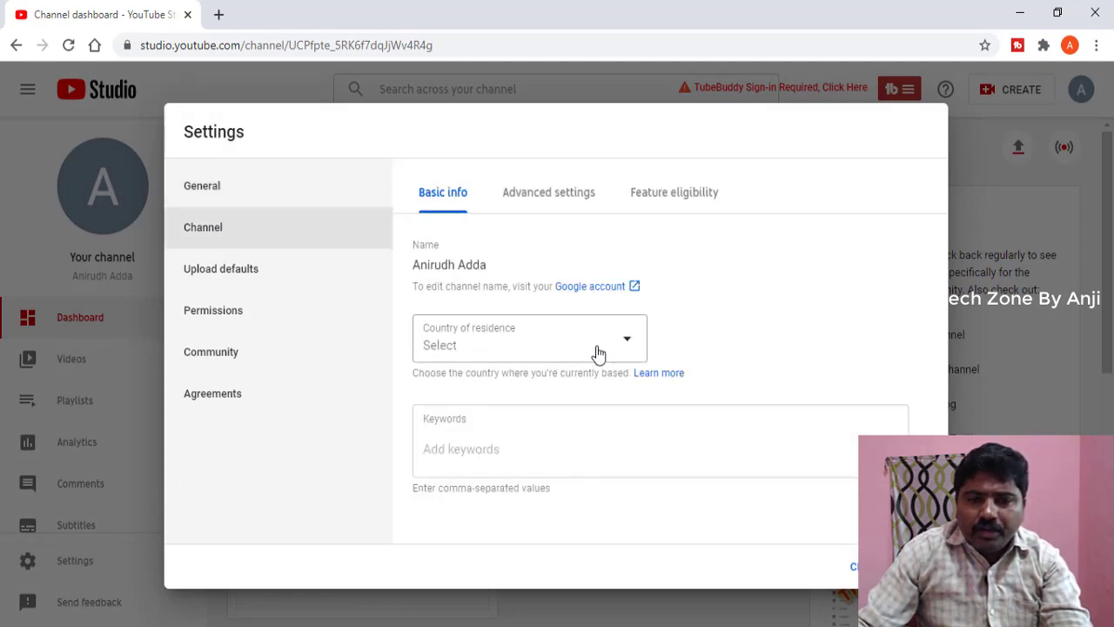
click(632, 347)
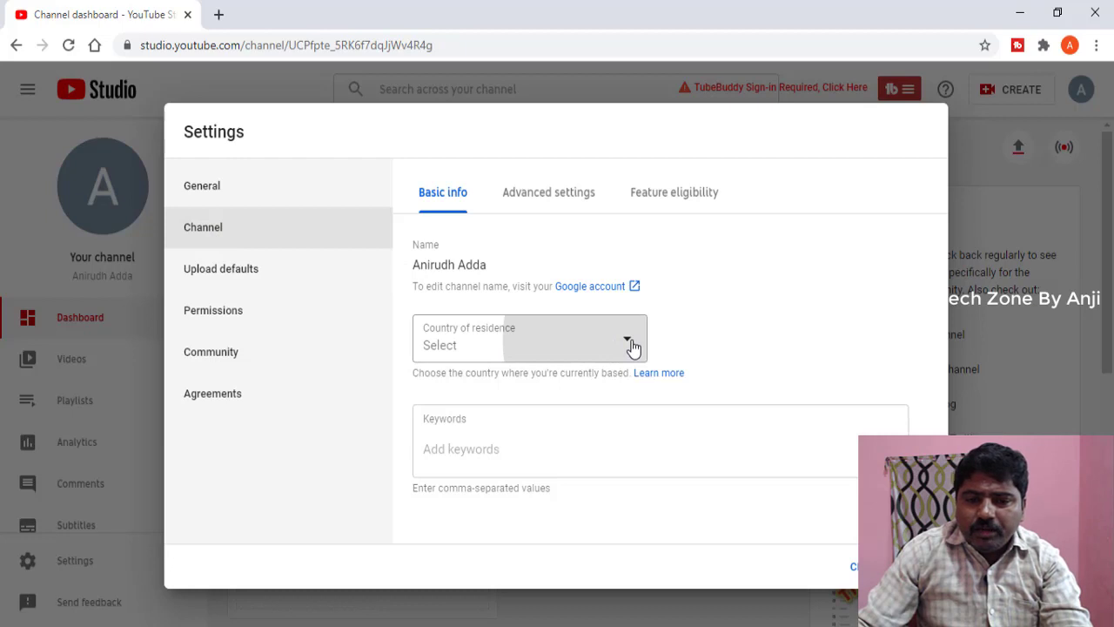
click(228, 278)
Set the default category for uploads to People & Blogs in the advanced upload defaults.
click(228, 279)
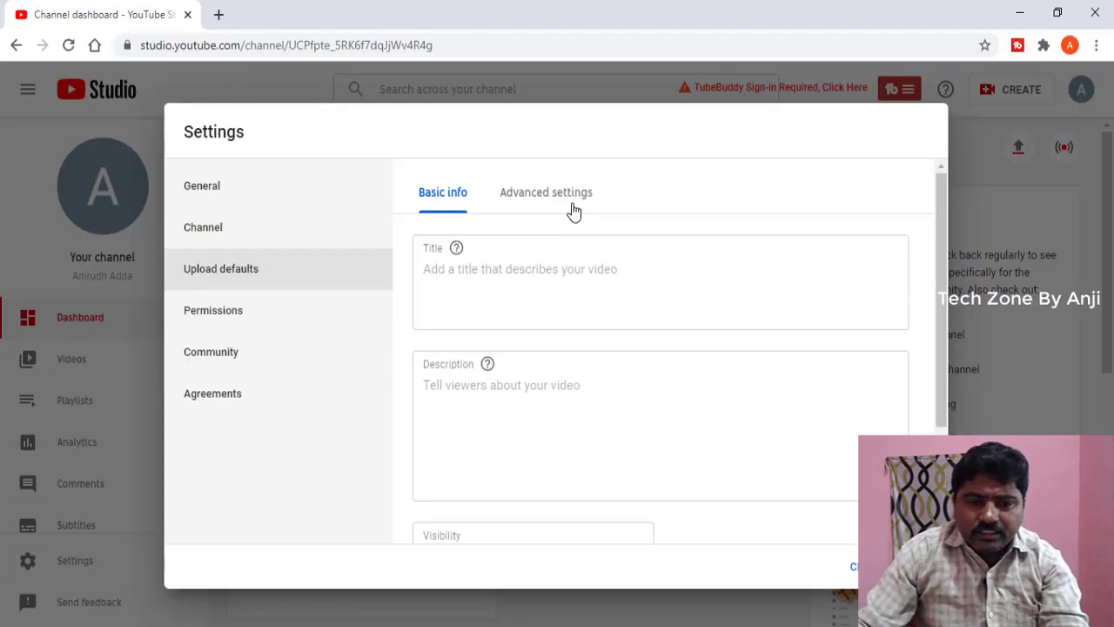
click(570, 203)
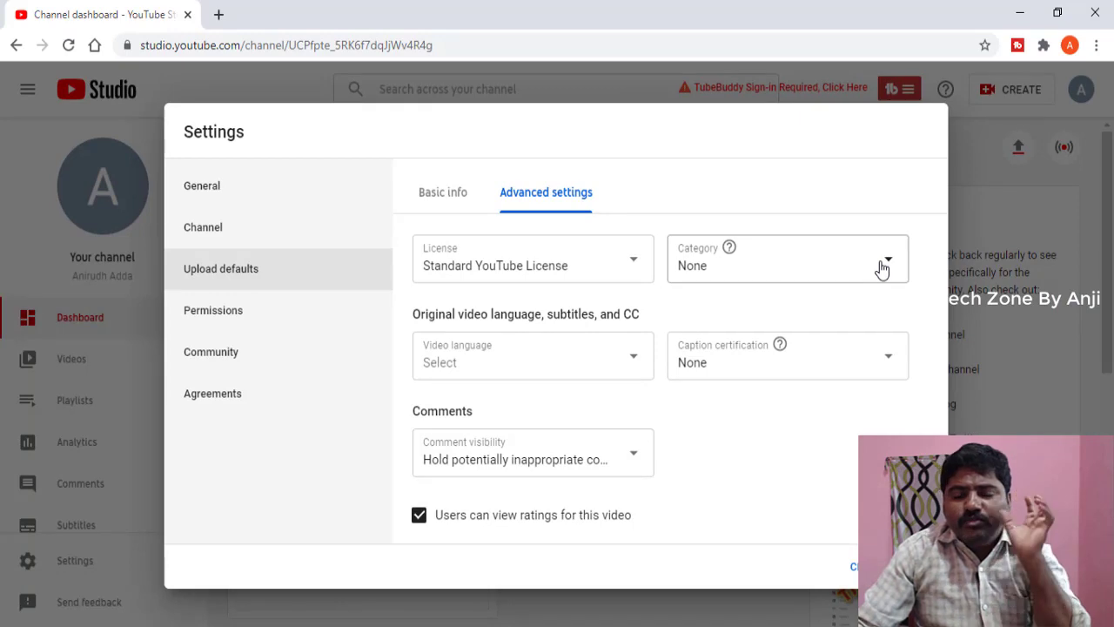
click(888, 268)
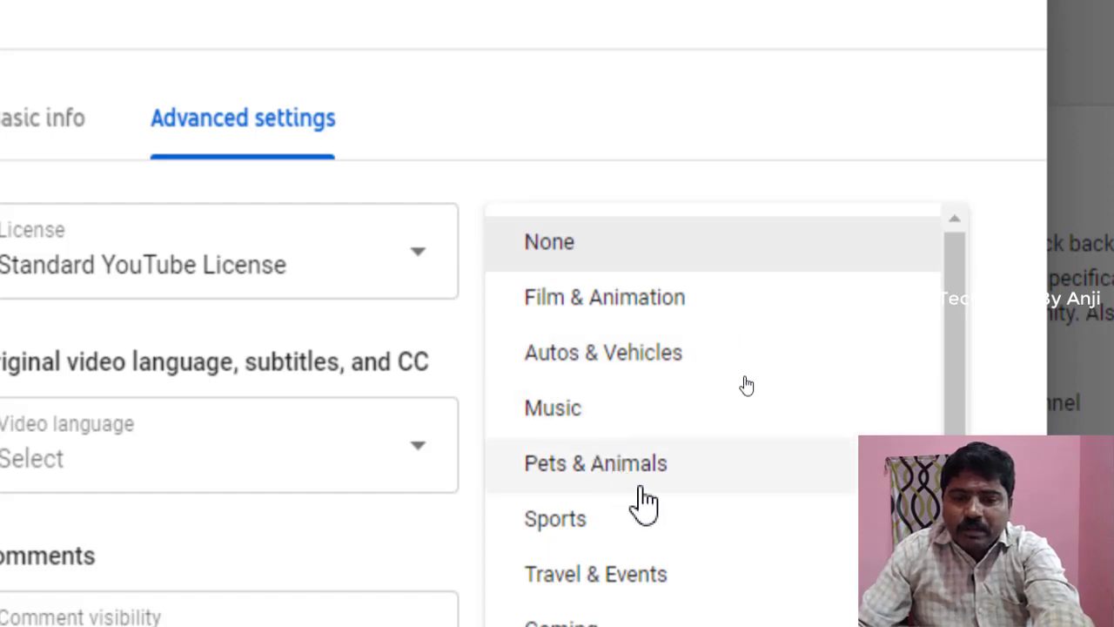
scroll(640, 512, down, 2)
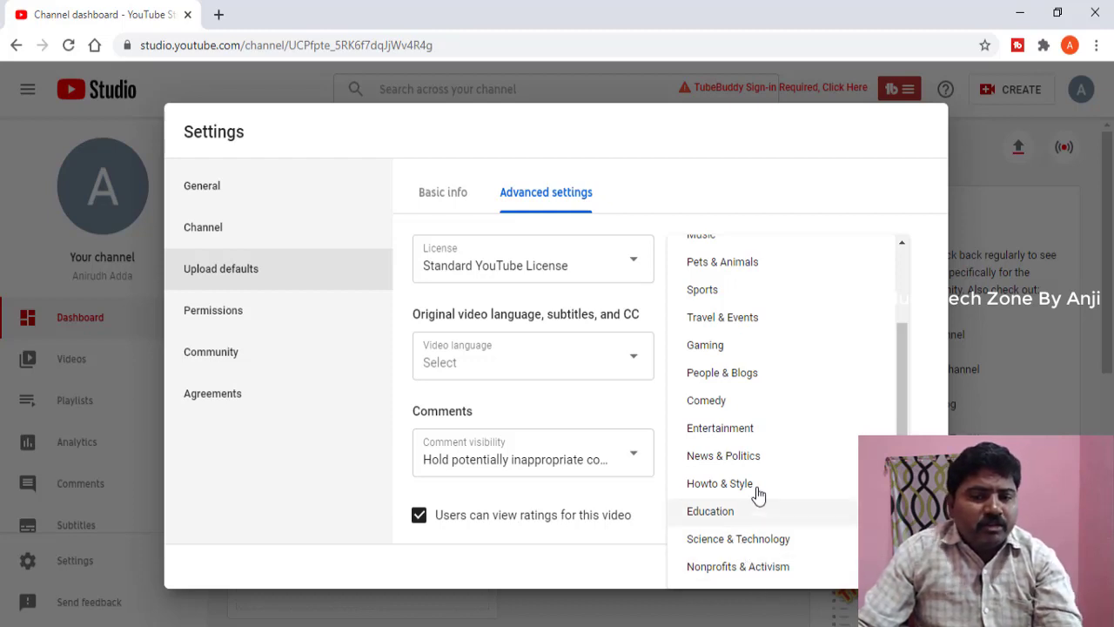
scroll(739, 386, up, 2)
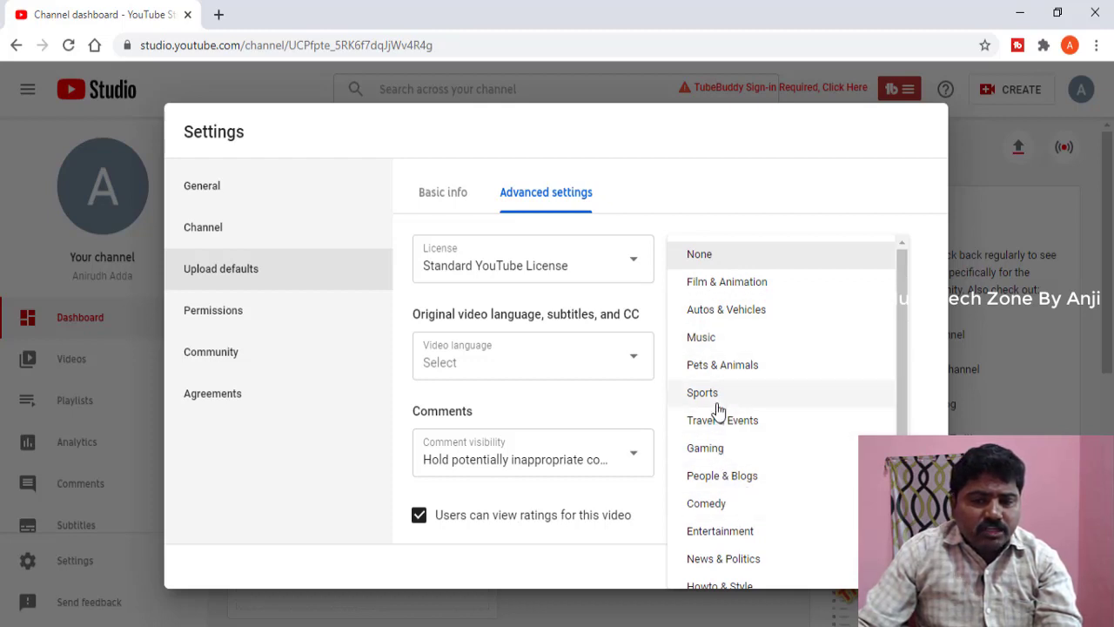
click(731, 477)
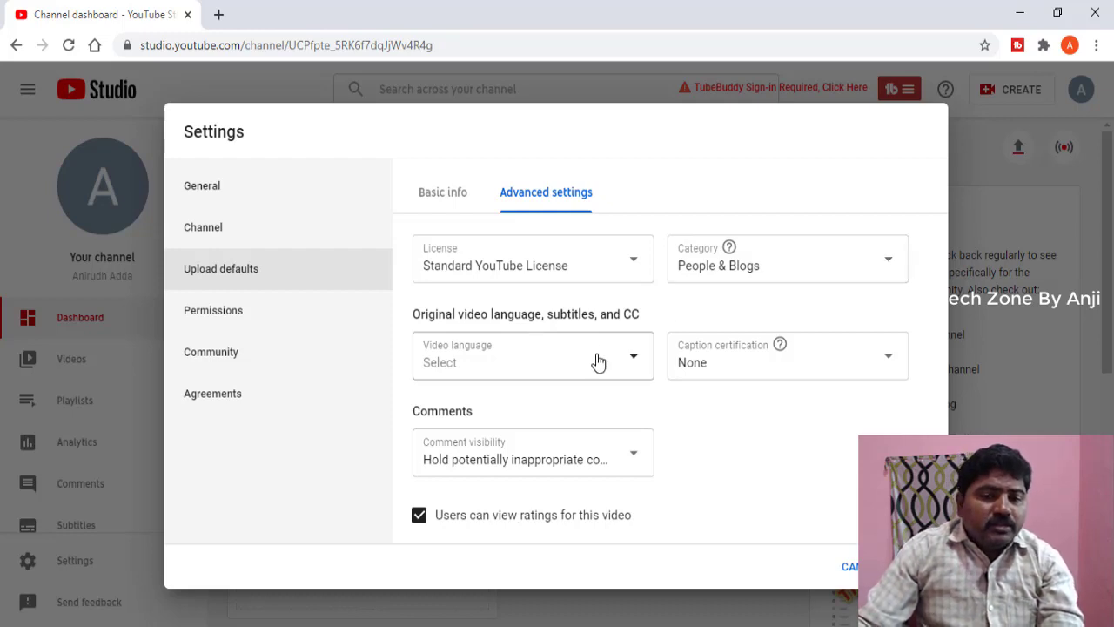
Review the video language, license and comment visibility choices in the upload defaults, keeping the Standard YouTube License.
click(631, 364)
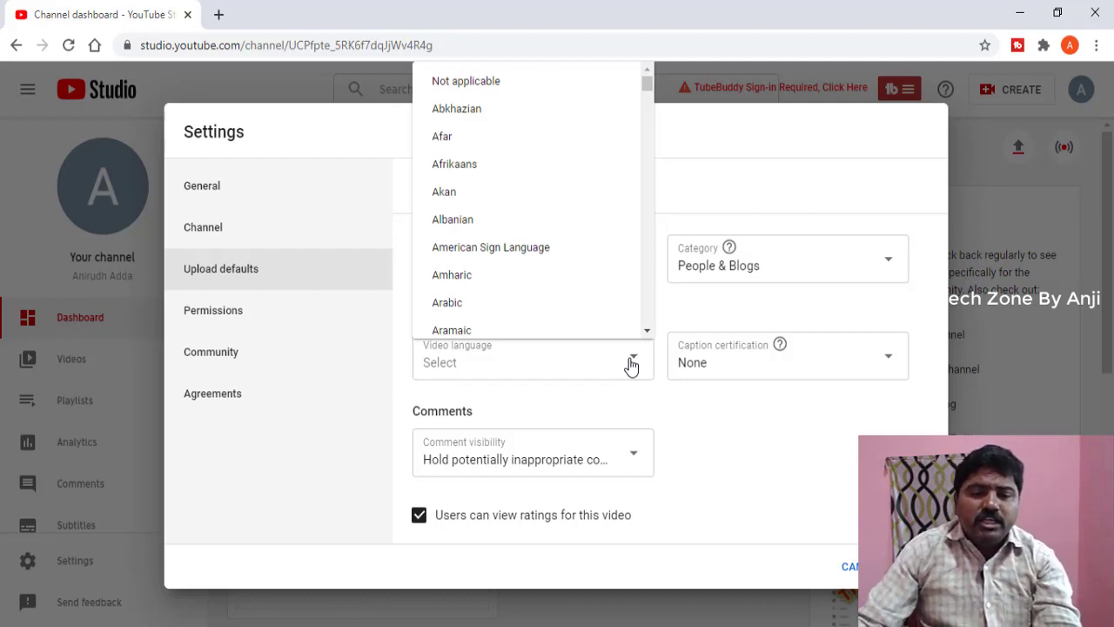
click(747, 417)
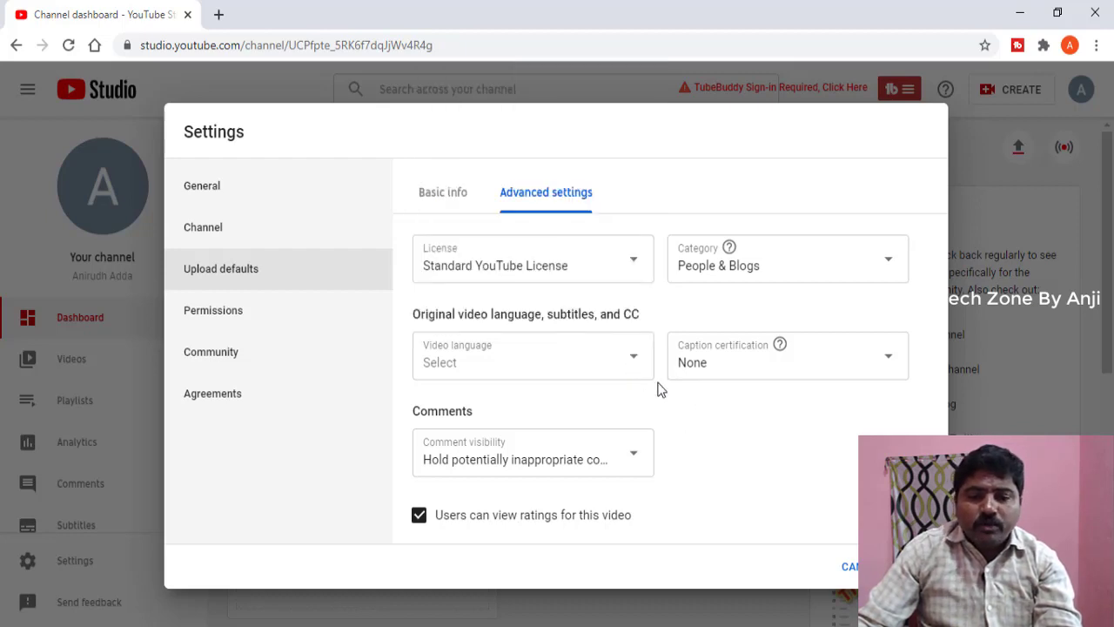
click(637, 271)
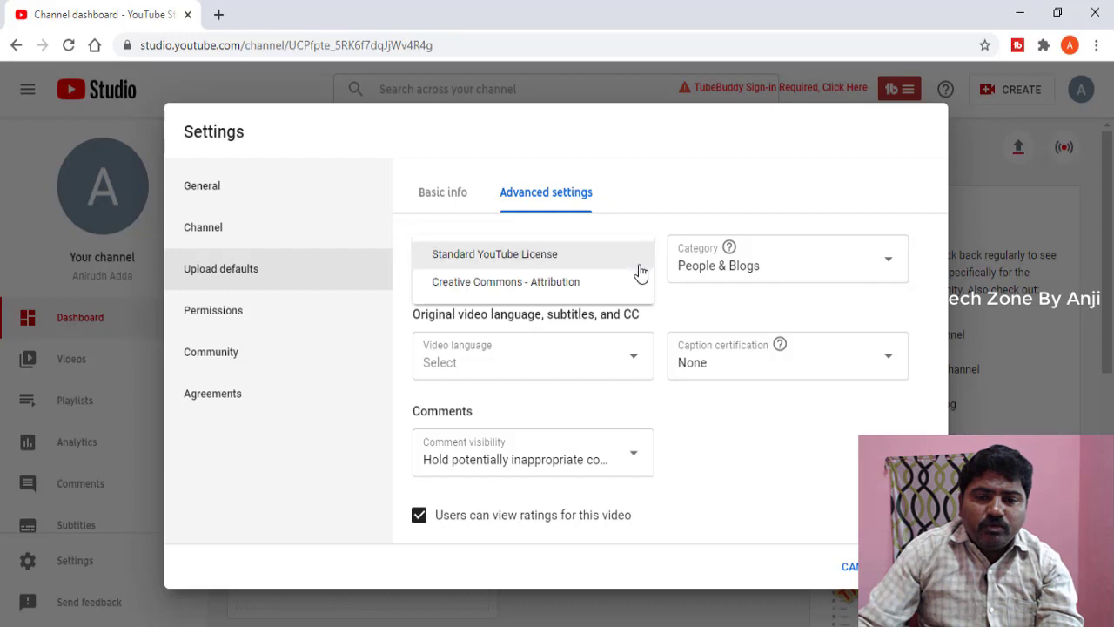
click(547, 259)
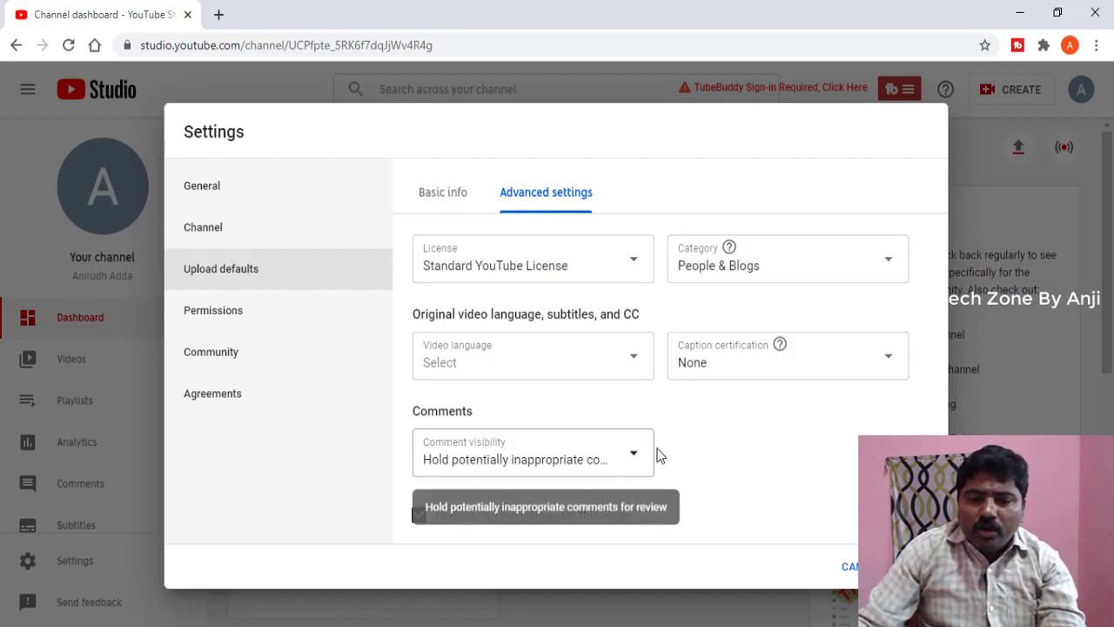
click(636, 458)
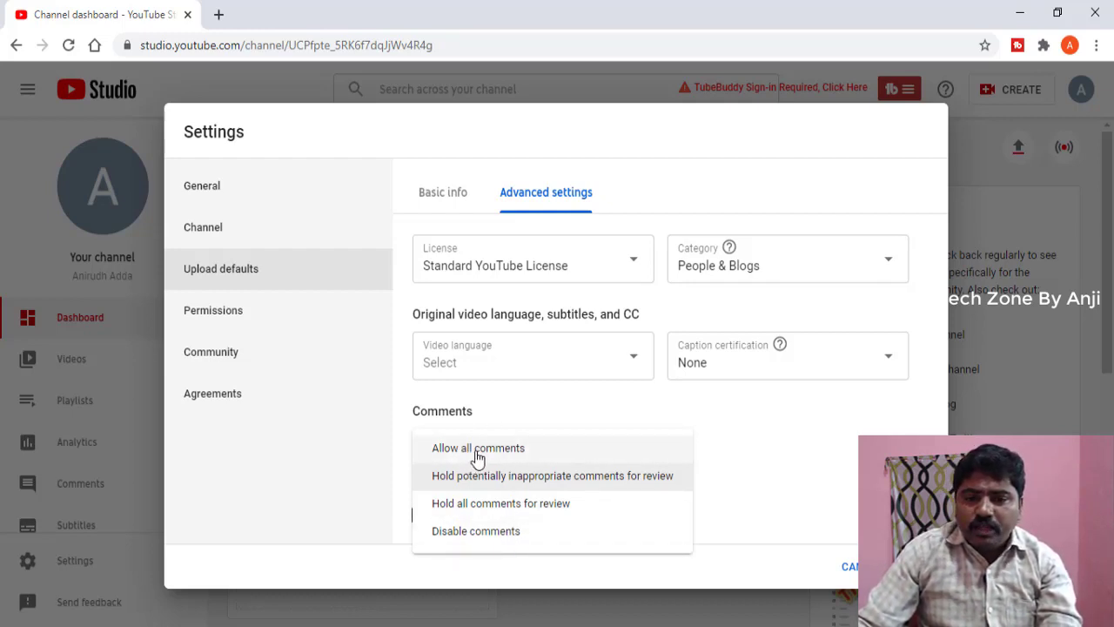
click(719, 460)
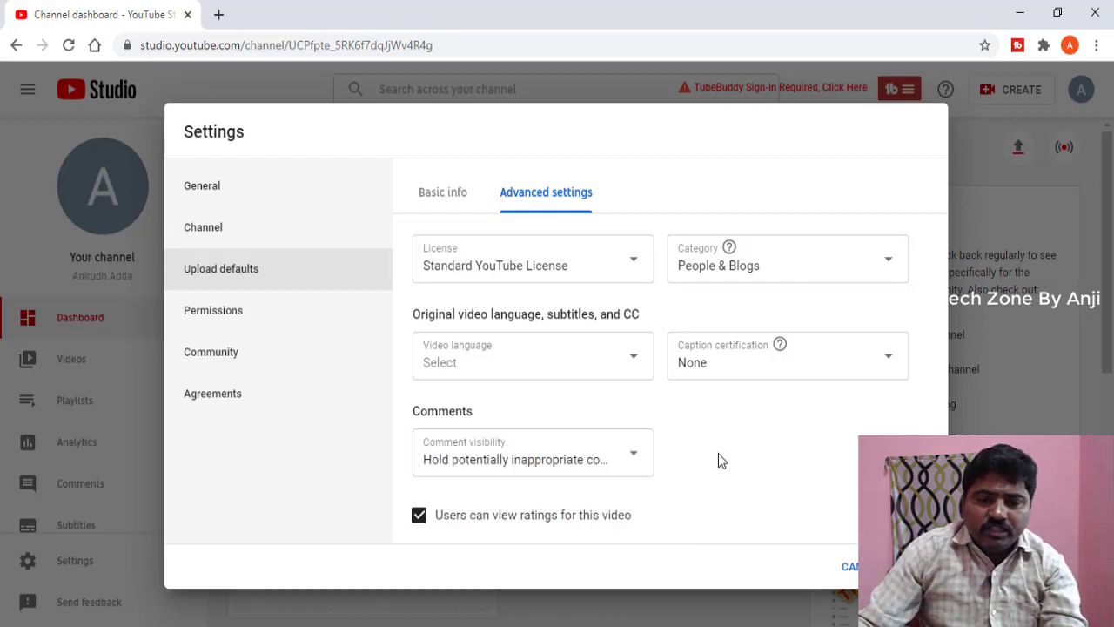
Set the channel's country of residence to India in its basic info settings.
click(209, 229)
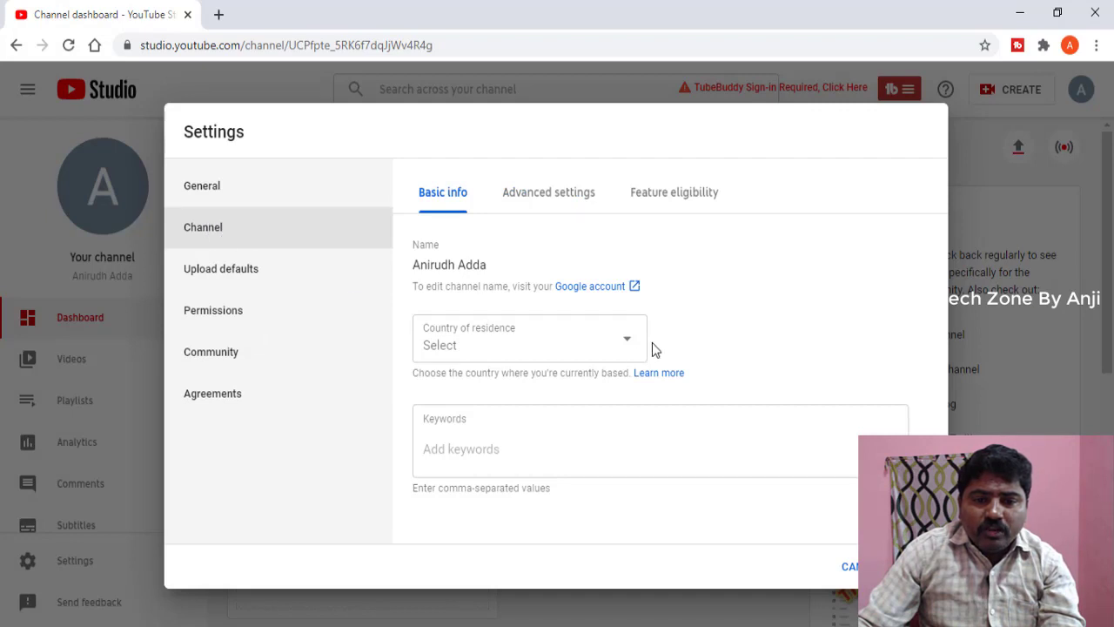
click(630, 345)
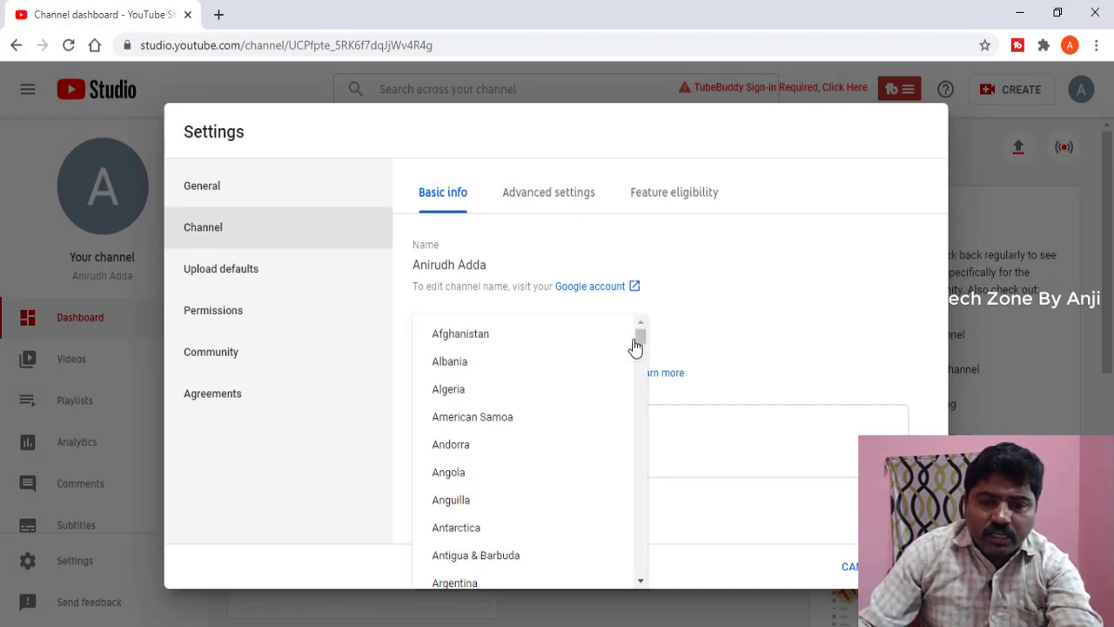
click(714, 321)
click(617, 350)
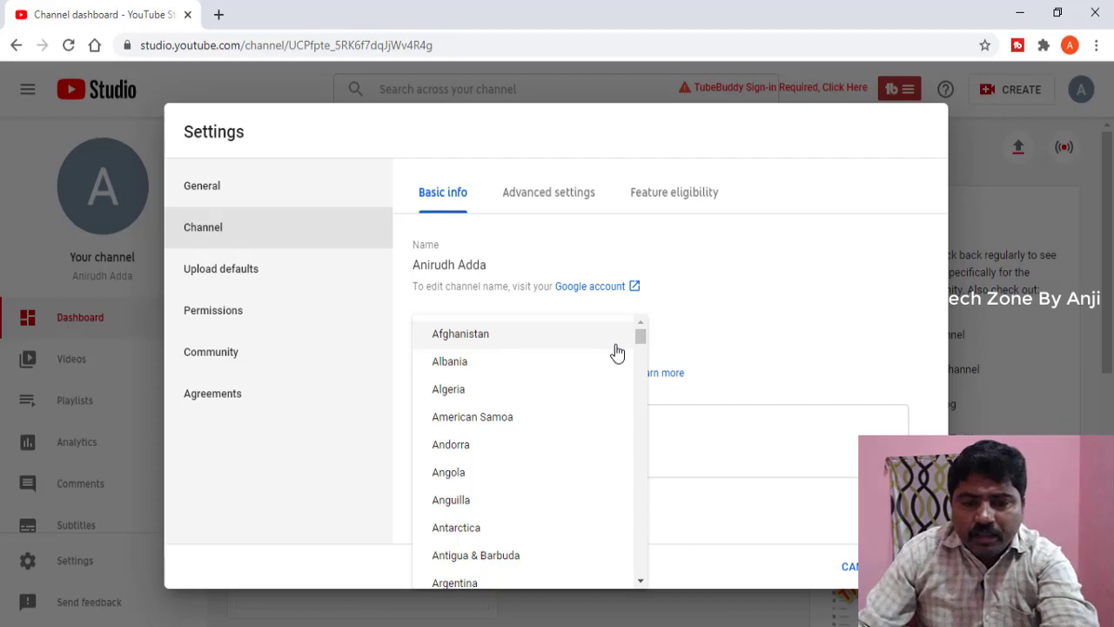
scroll(551, 408, down, 10)
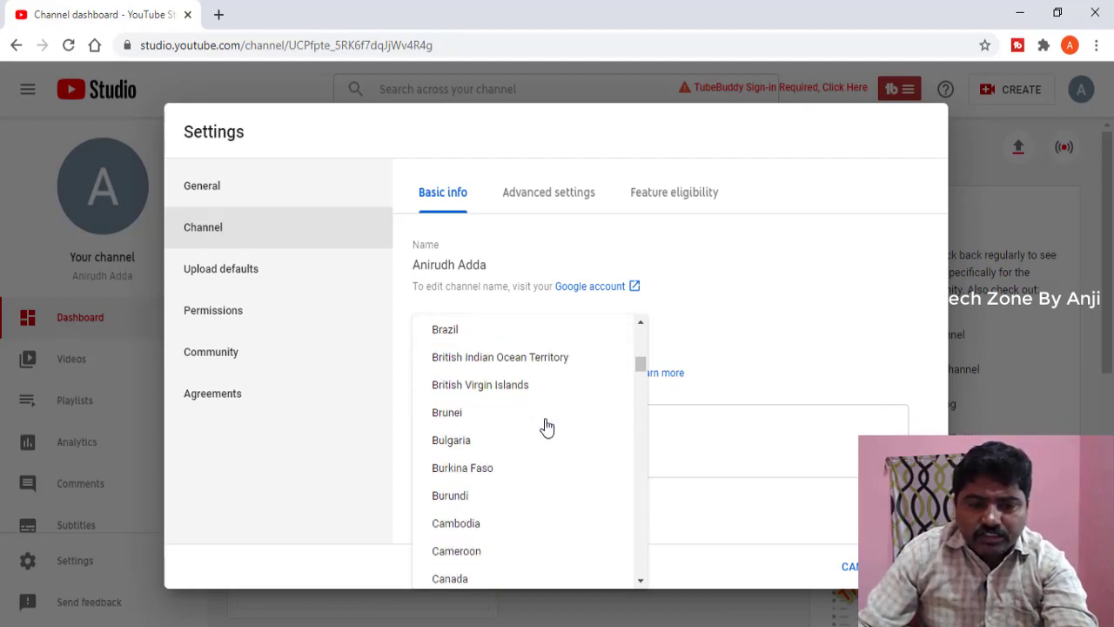
scroll(546, 427, down, 20)
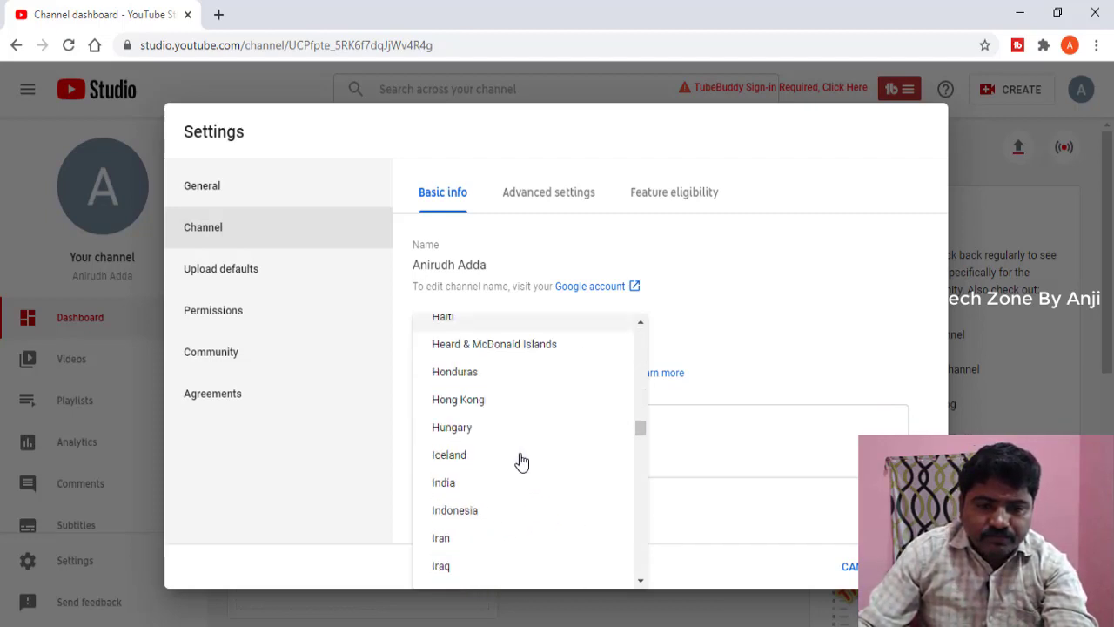
scroll(521, 461, down, 2)
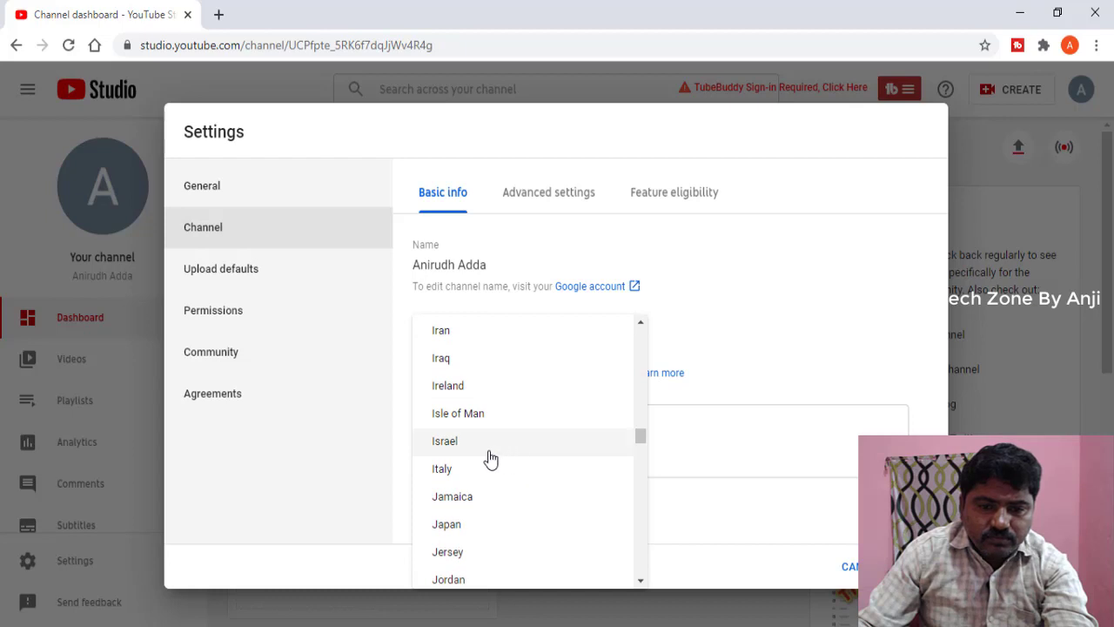
scroll(465, 375, up, 1)
click(474, 399)
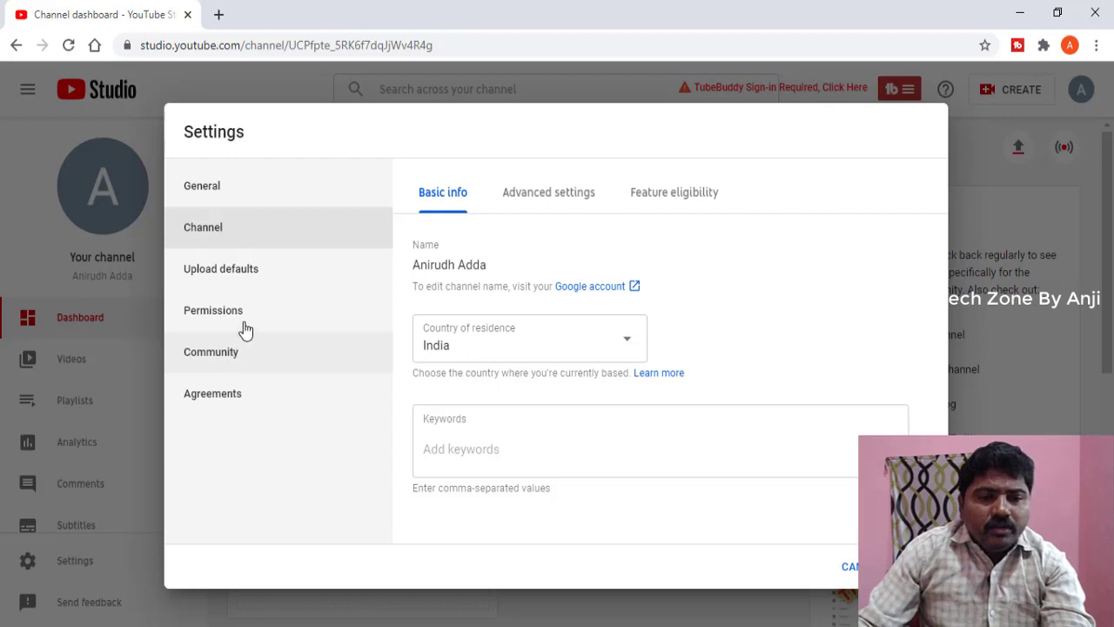
Set the channel's audience to not made for kids in the advanced channel settings.
click(552, 207)
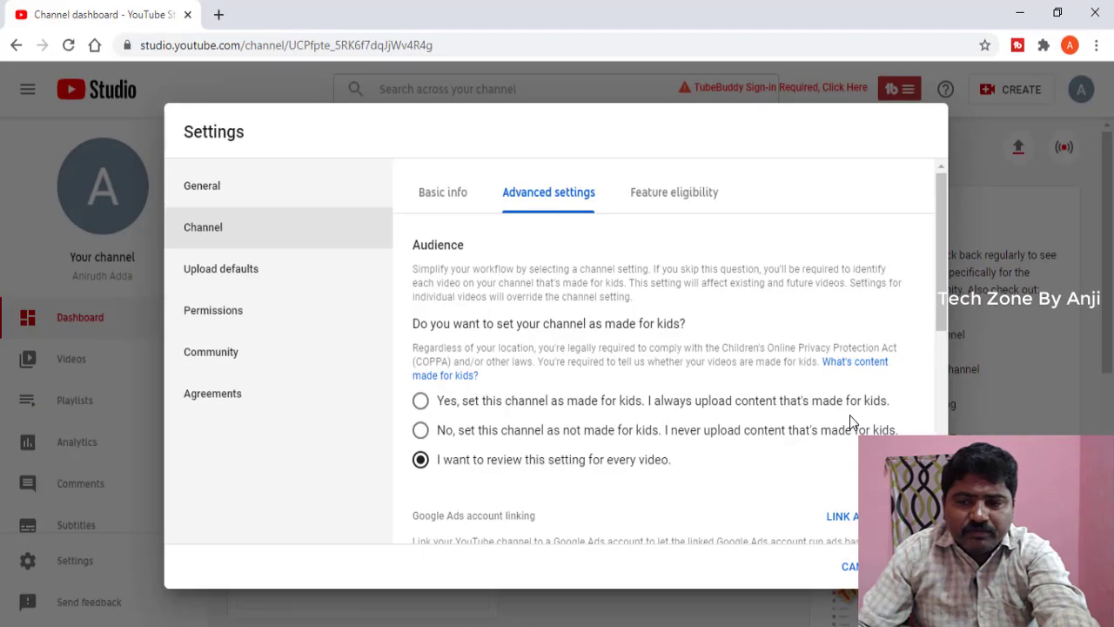
click(423, 403)
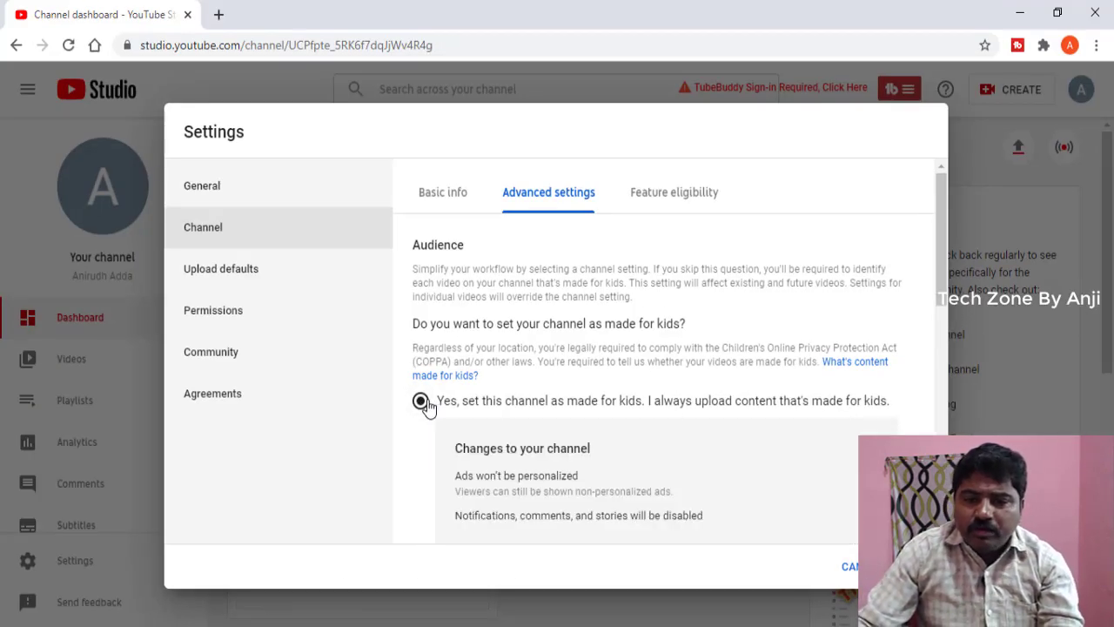
scroll(439, 414, down, 1)
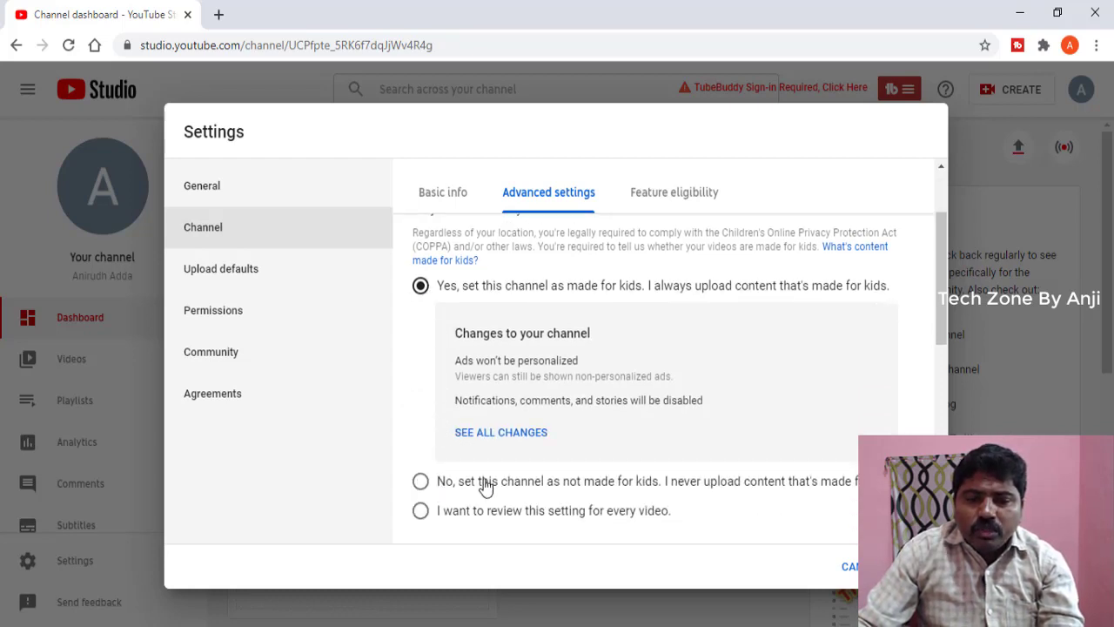
click(523, 484)
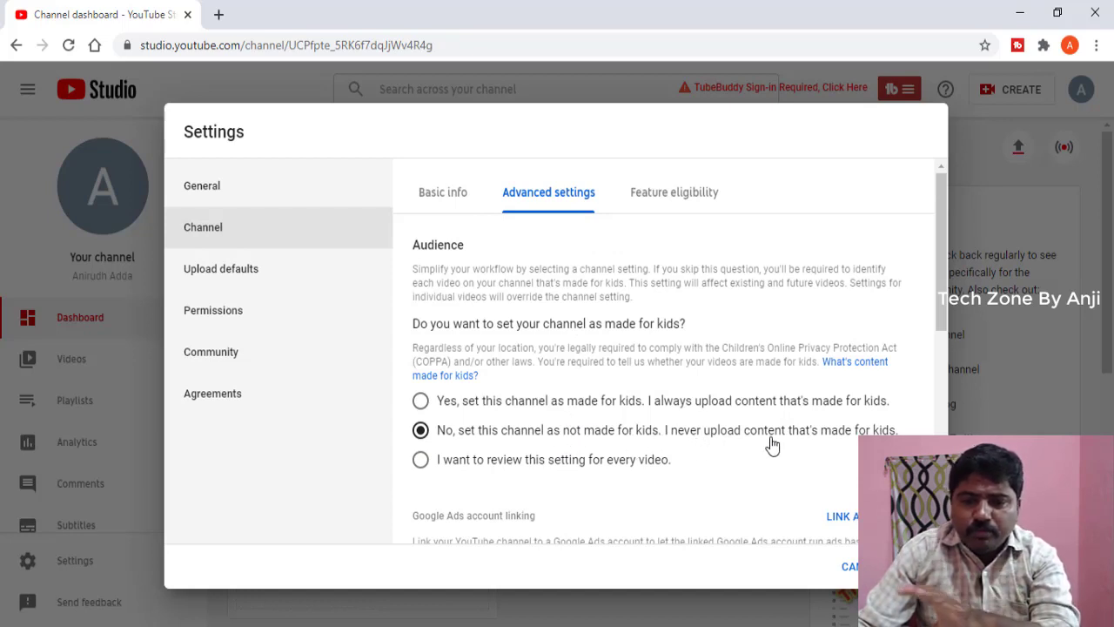
Review the Google Ads linking, captions, subscriber count and advertisement options of the channel, and close the settings.
scroll(776, 447, down, 2)
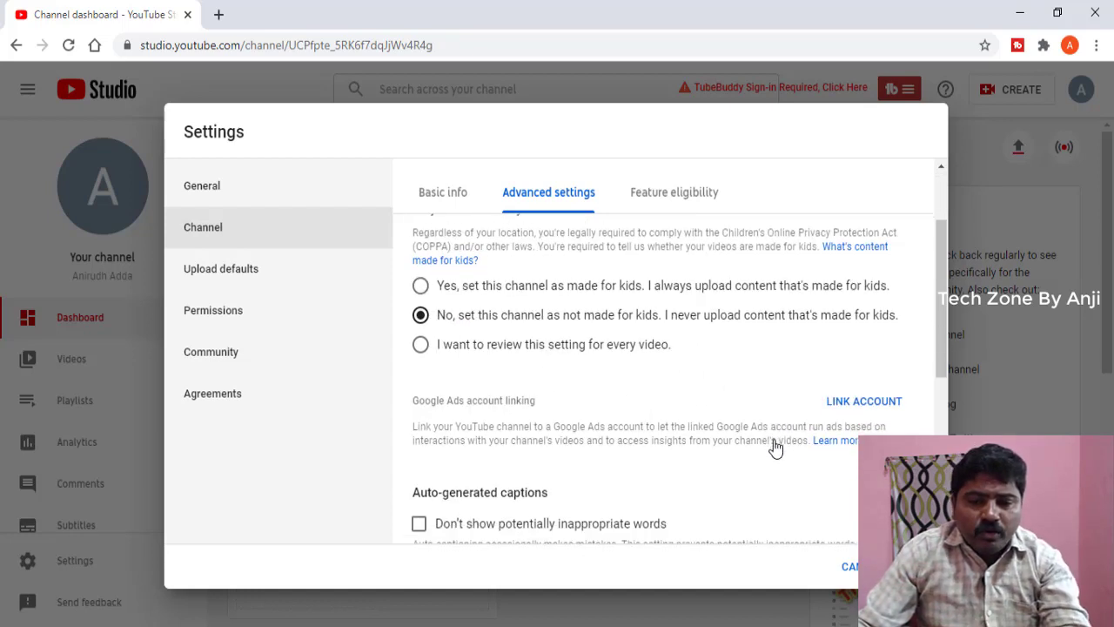
scroll(622, 461, down, 3)
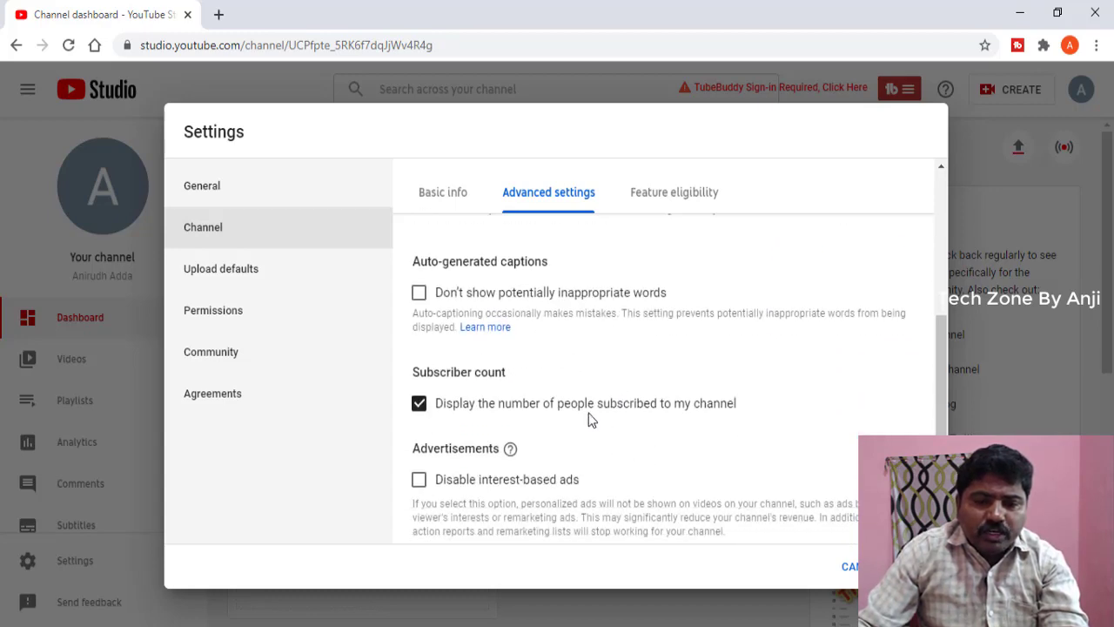
scroll(588, 416, down, 1)
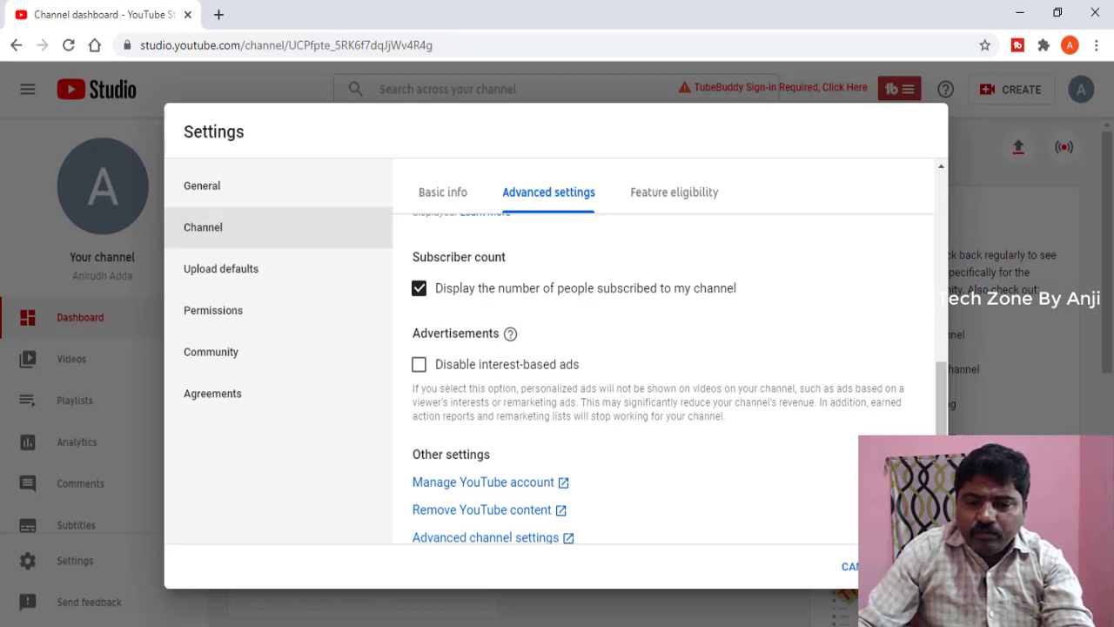
key(Escape)
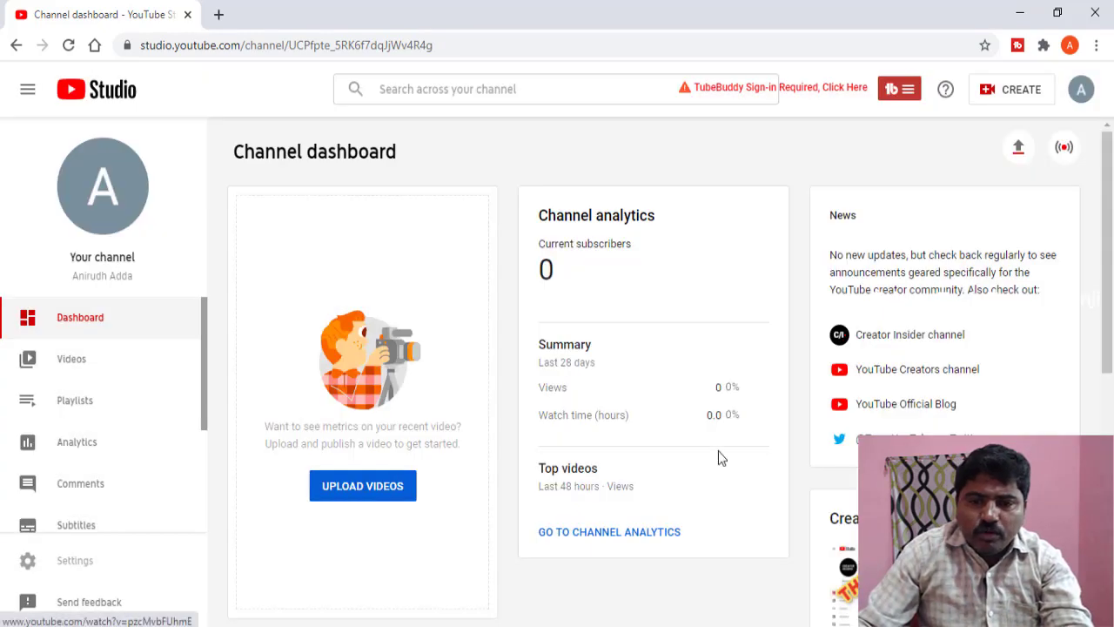